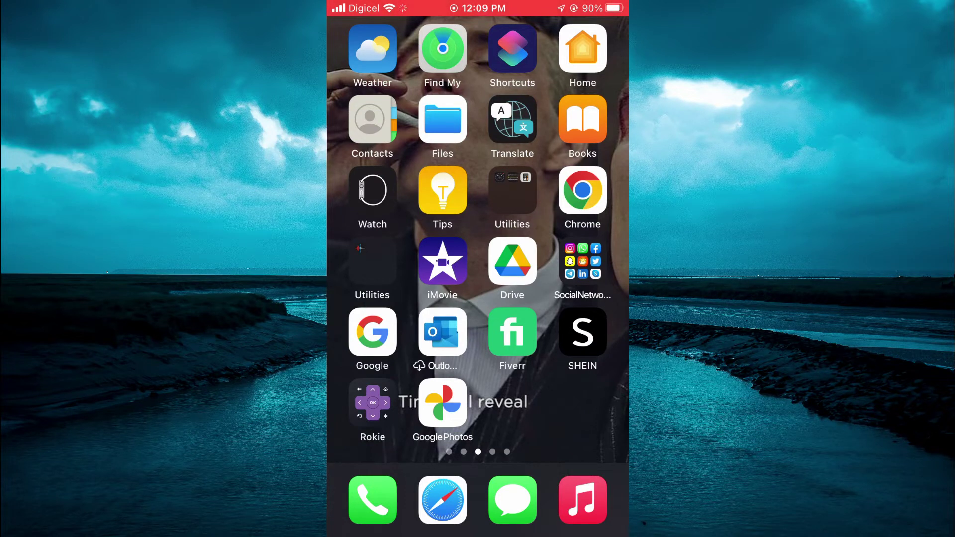
- Launch Snapchat from the SocialNetworking folder and open the lens carousel beside the shutter
left_click(582, 262)
left_click(408, 260)
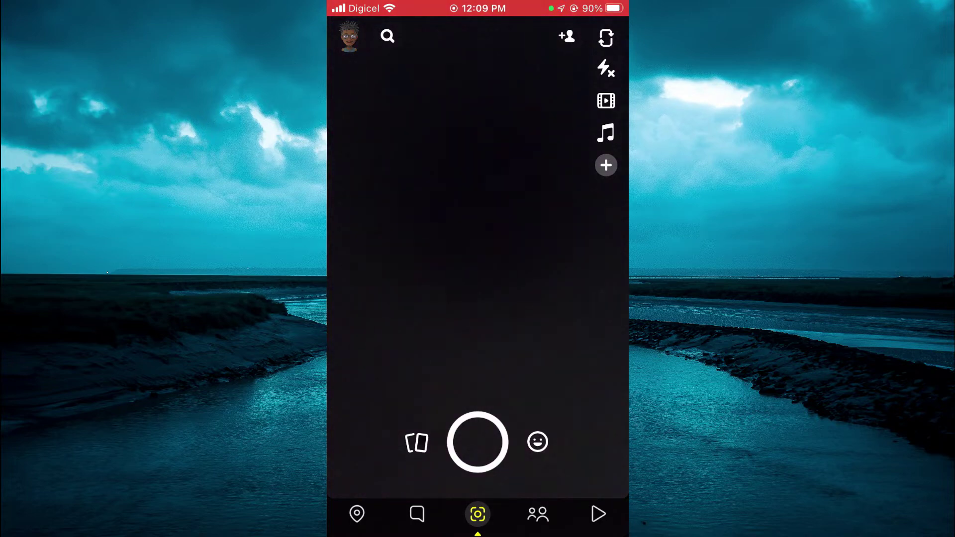
left_click(538, 443)
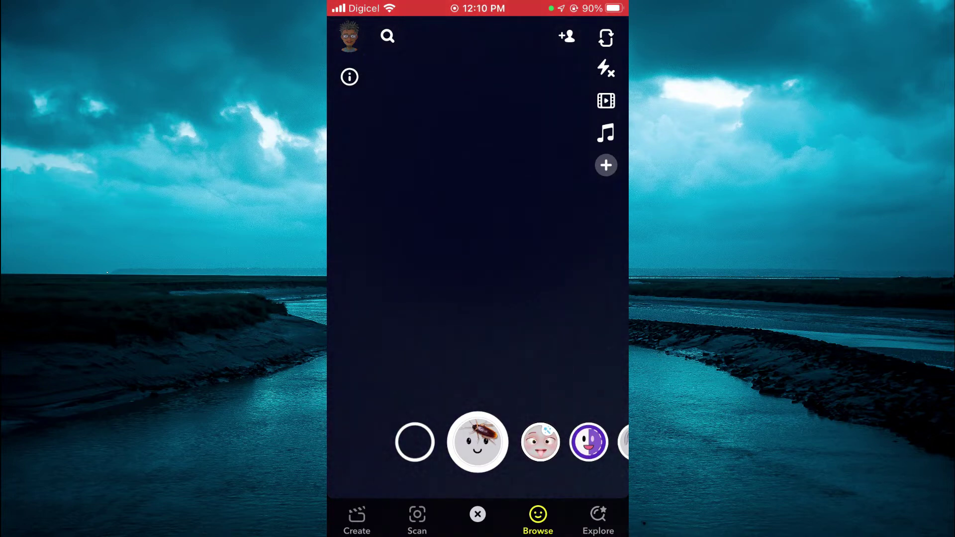
- Open the Browse lens collection and focus its search bar to look up voice lenses
left_click(537, 520)
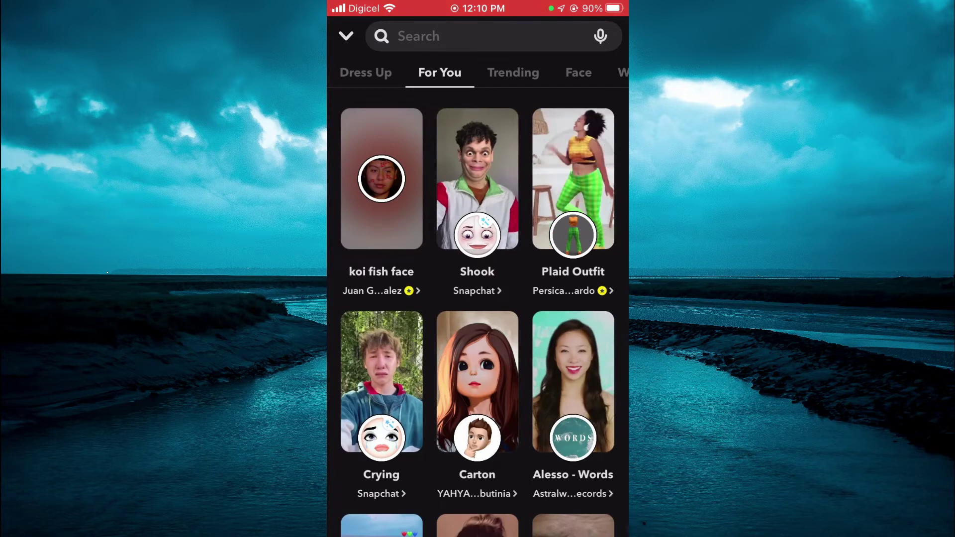
left_click(477, 36)
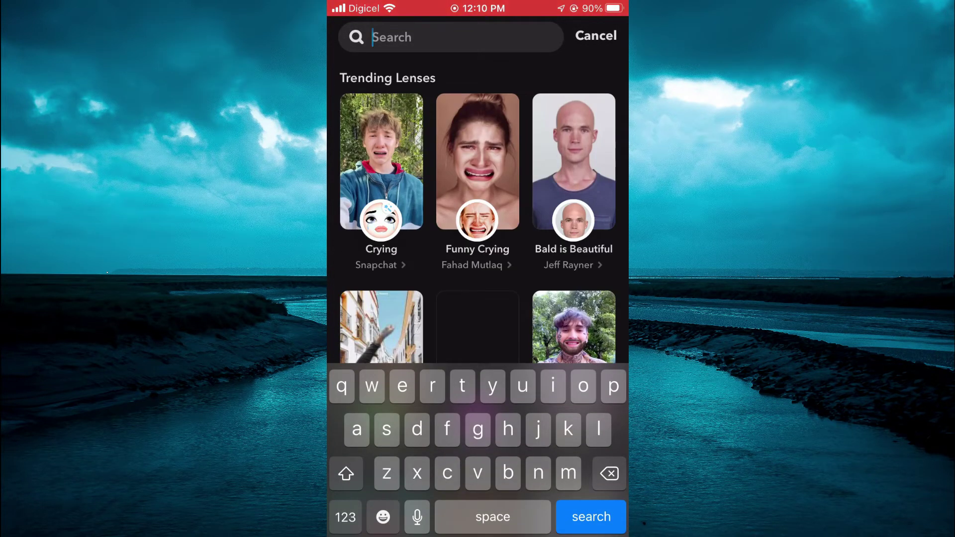
type("voi")
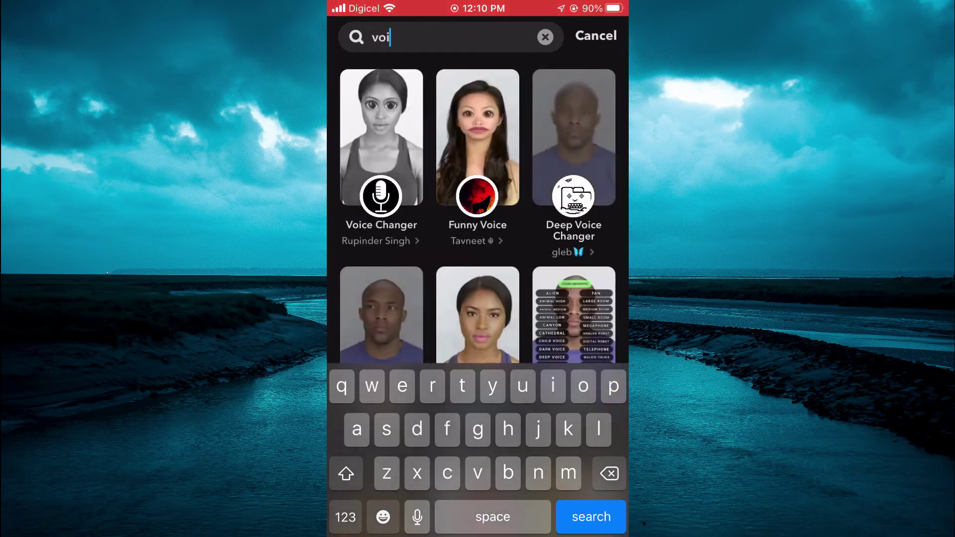
type("ce")
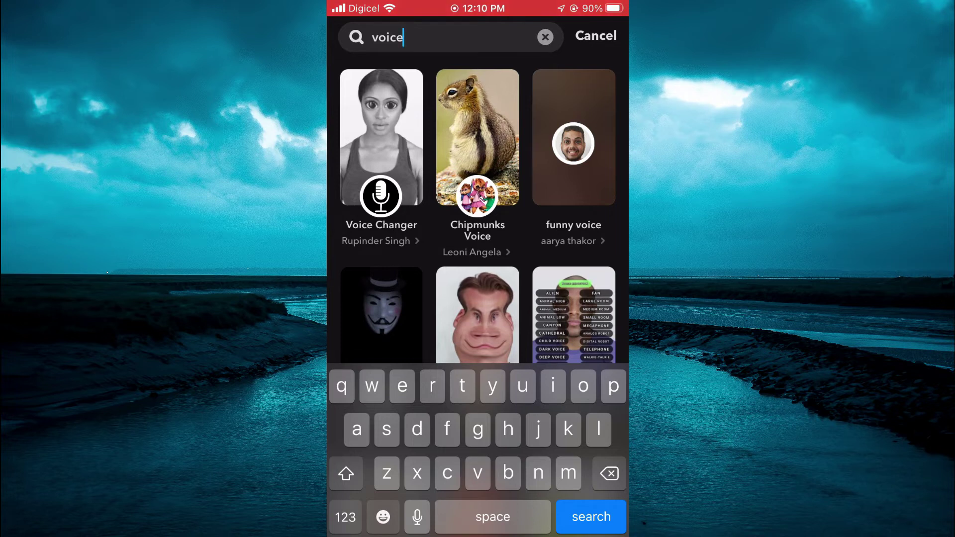
- Apply the Chipmunks Voice lens, record a held-shutter video snap, then discard it
left_click(382, 138)
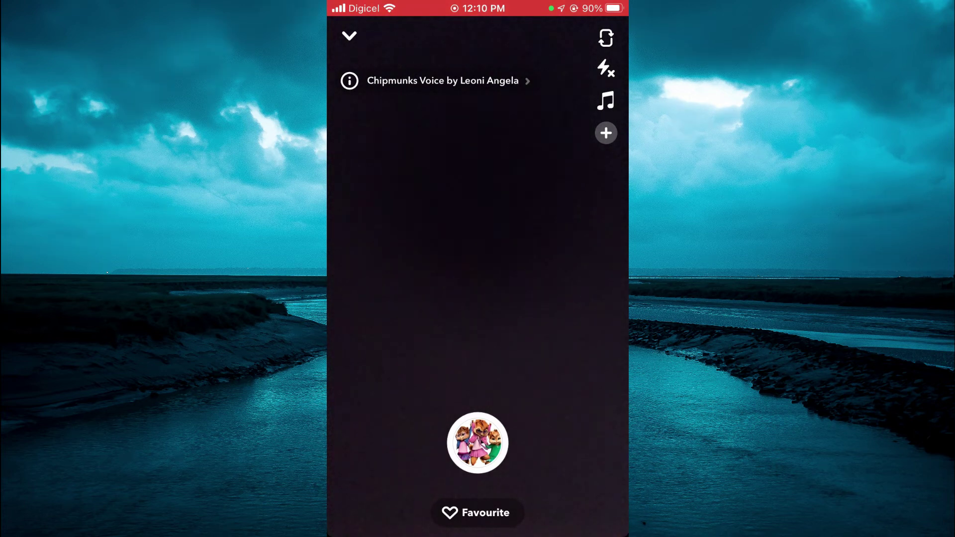
left_click_drag(478, 442, 478, 443)
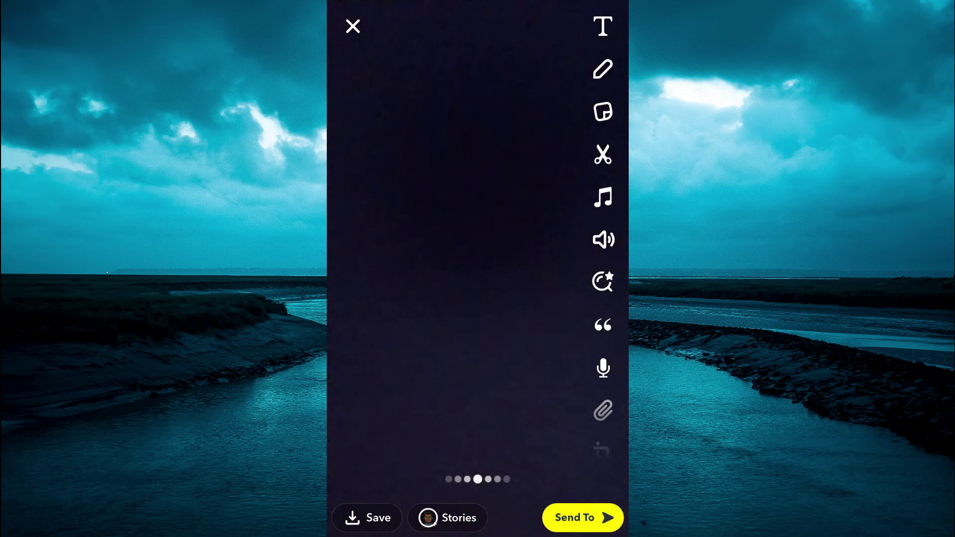
left_click(353, 27)
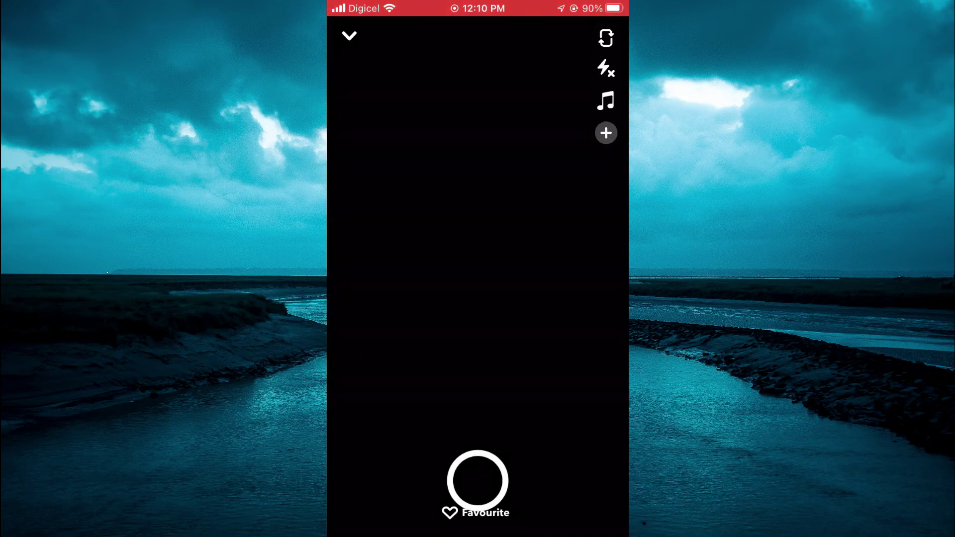